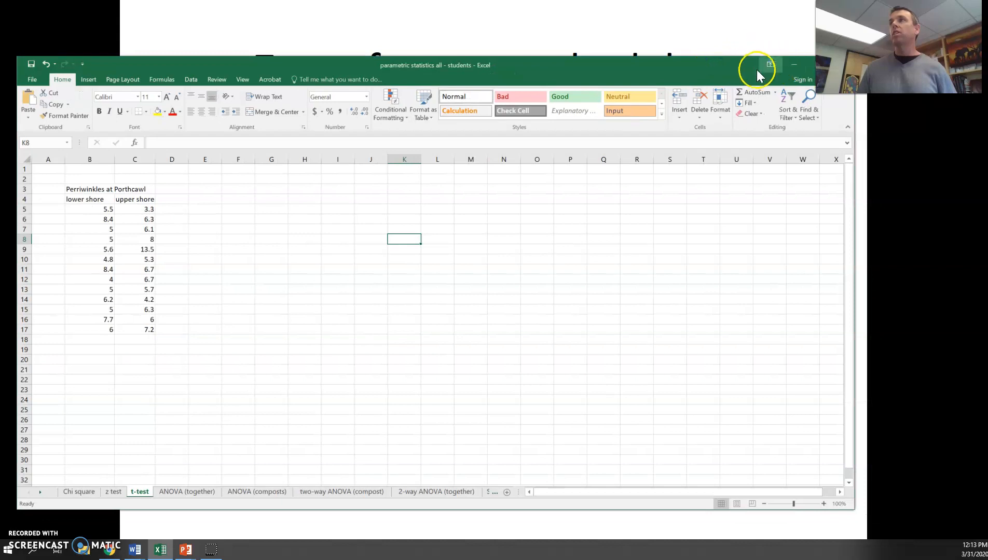
# Maximize the workbook window and zoom the t-test sheet to 200%
pyautogui.click(771, 64)
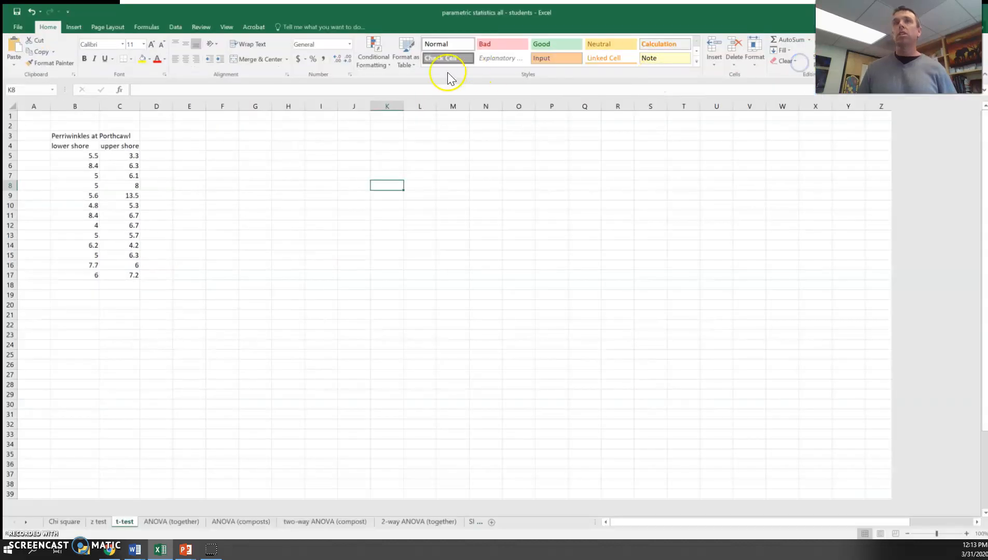
pyautogui.click(215, 25)
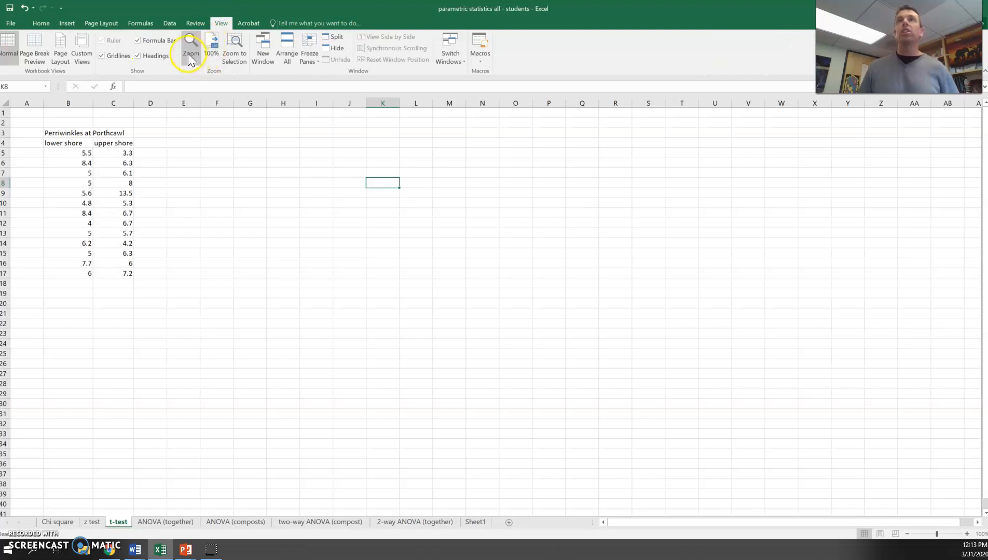
pyautogui.click(190, 57)
pyautogui.click(351, 300)
pyautogui.click(363, 381)
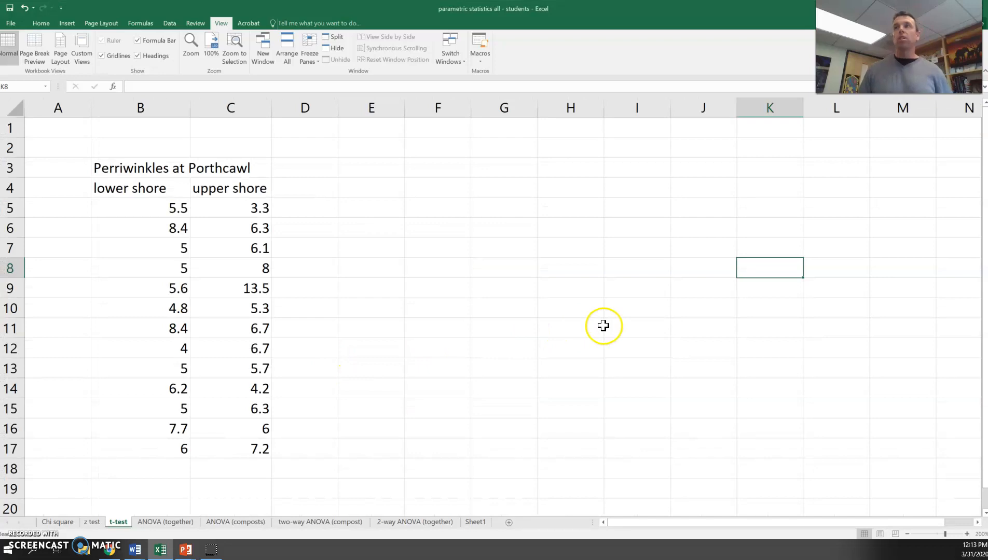
pyautogui.scroll(-1, 465, 278)
pyautogui.scroll(1, 353, 227)
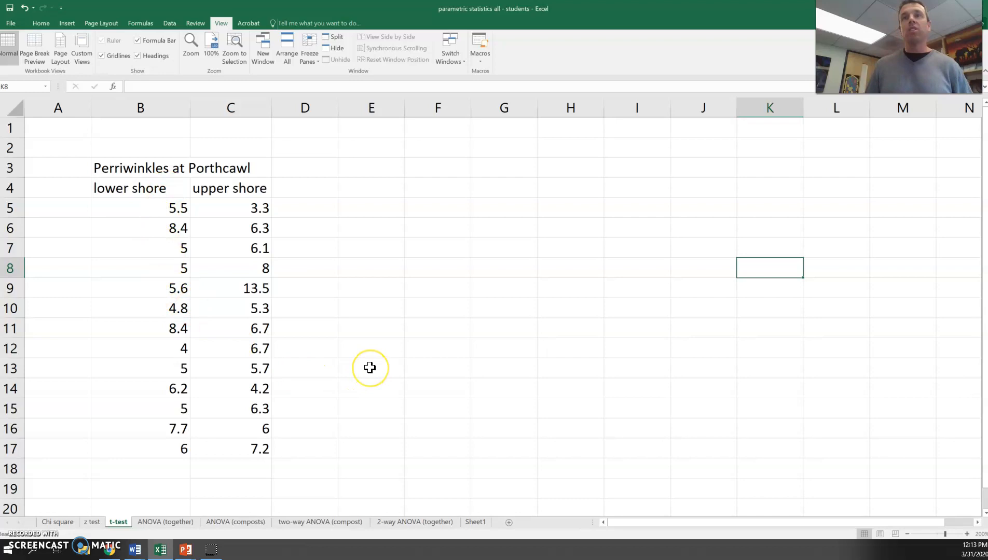
# Label the two rows beneath the periwinkle data "Ave" in A18 and "Std Dev" in A19
pyautogui.scroll(-1, 369, 367)
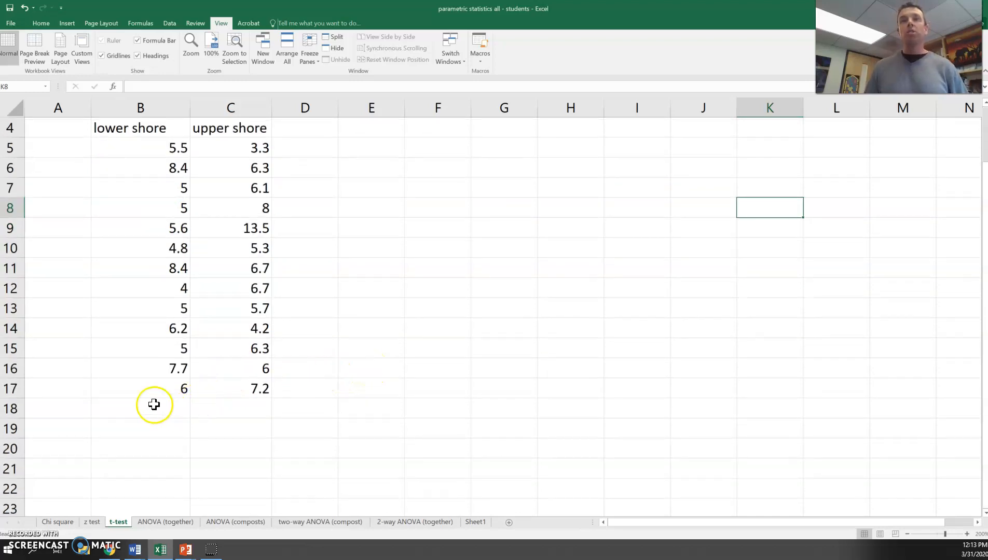
pyautogui.click(140, 406)
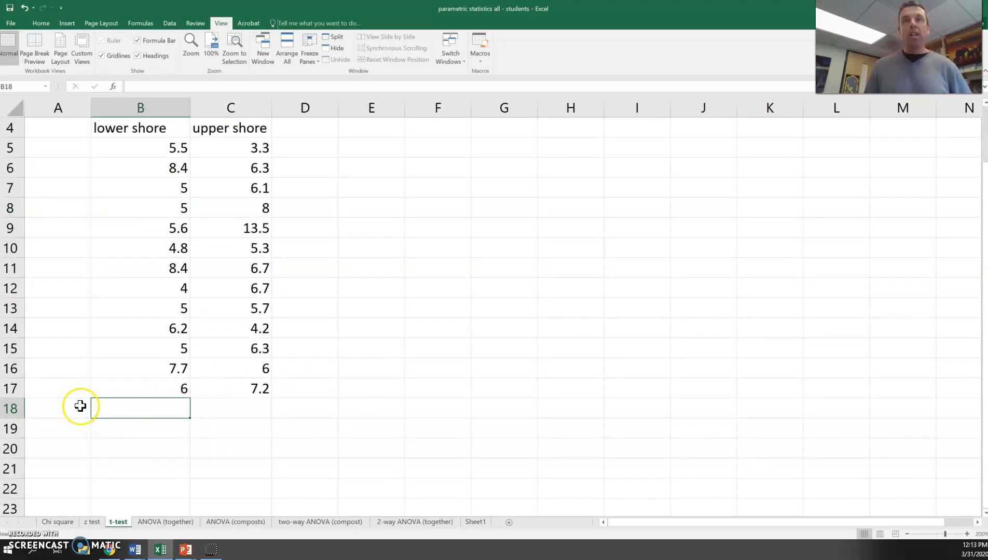
pyautogui.click(79, 406)
pyautogui.write('AVe')
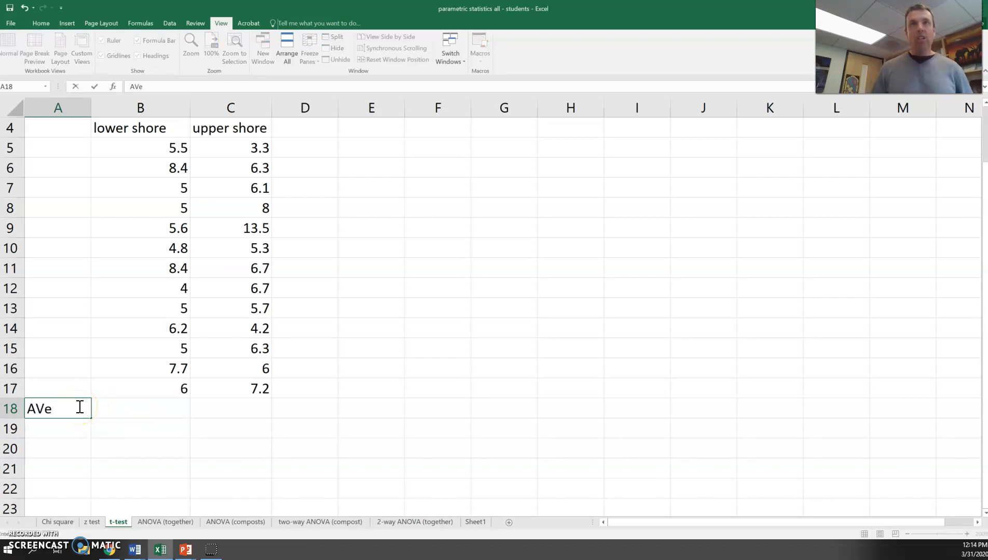
pyautogui.press('BackSpace')
pyautogui.write('e')
pyautogui.click(66, 428)
pyautogui.write('S')
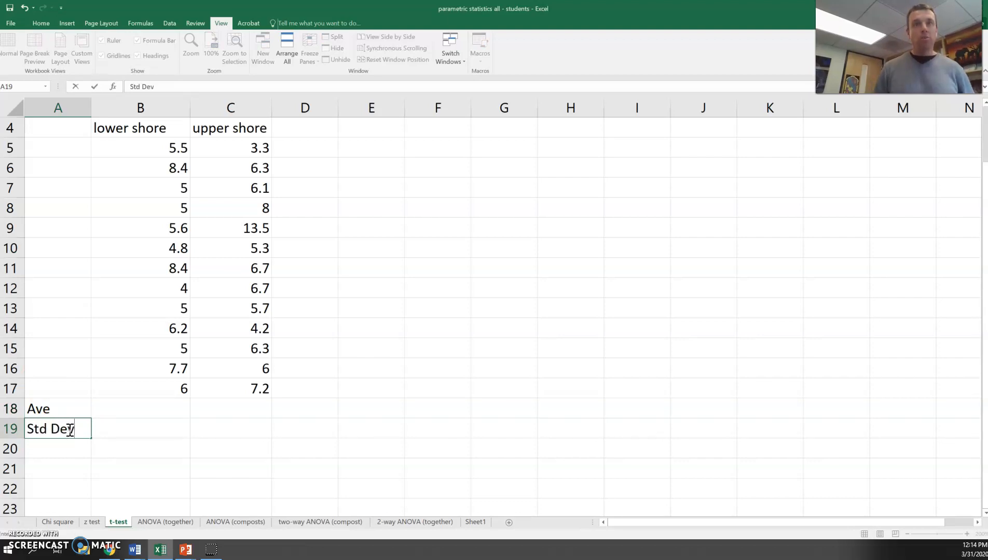
# Calculate the lower shore average in B18 with =AVERAGE(B5:B17) and fill the formula across to C18 for the upper shore
pyautogui.click(172, 412)
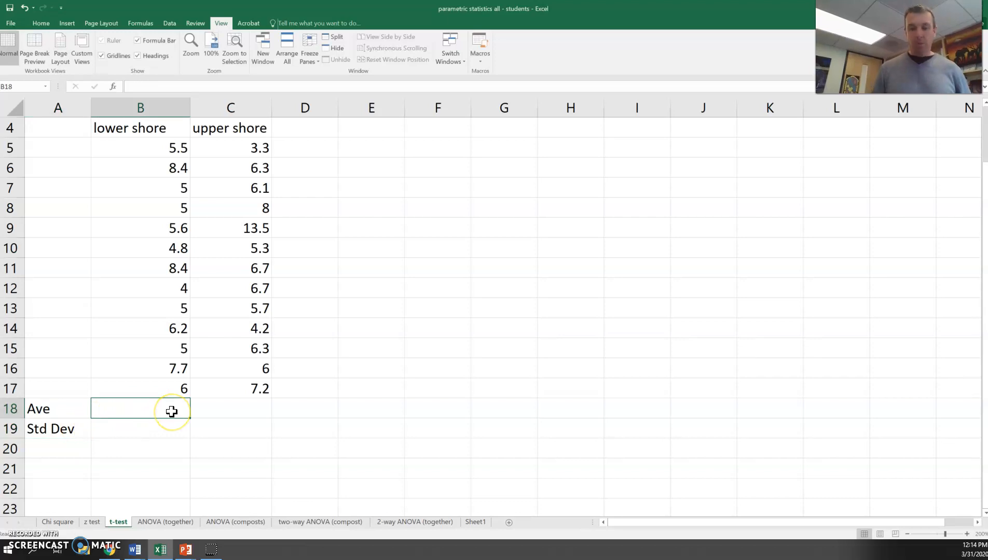
pyautogui.write('=aveer')
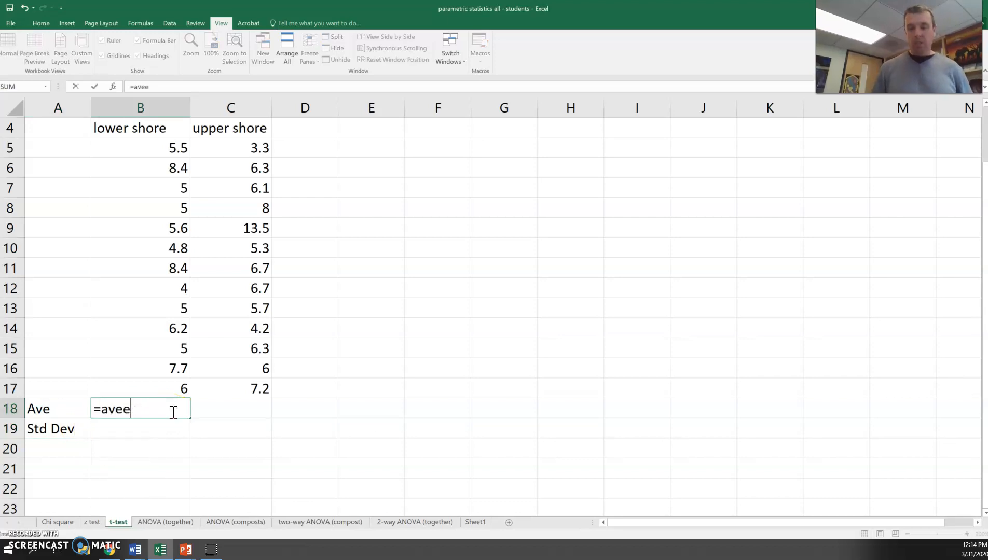
pyautogui.press('BackSpace')
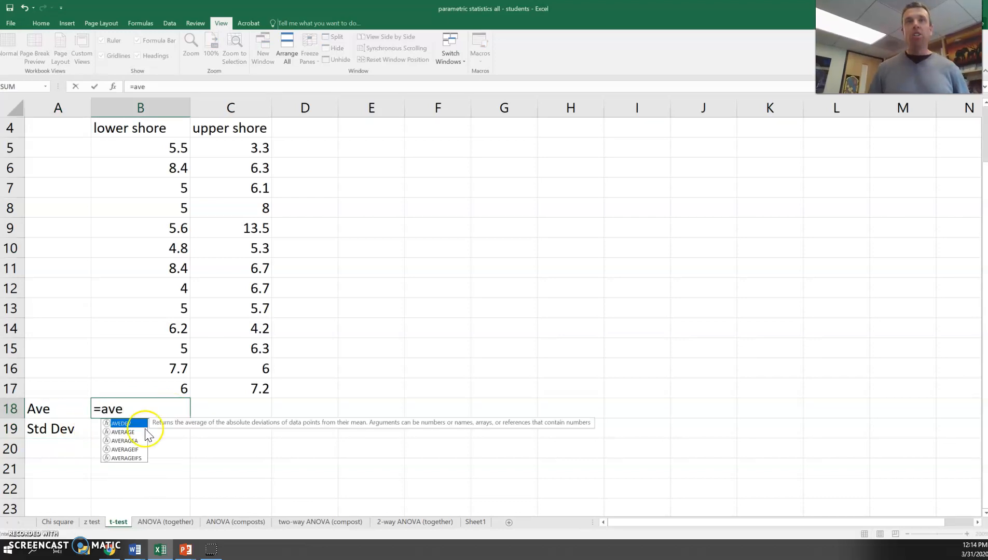
pyautogui.doubleClick(129, 434)
pyautogui.moveTo(176, 148); pyautogui.dragTo(160, 389)
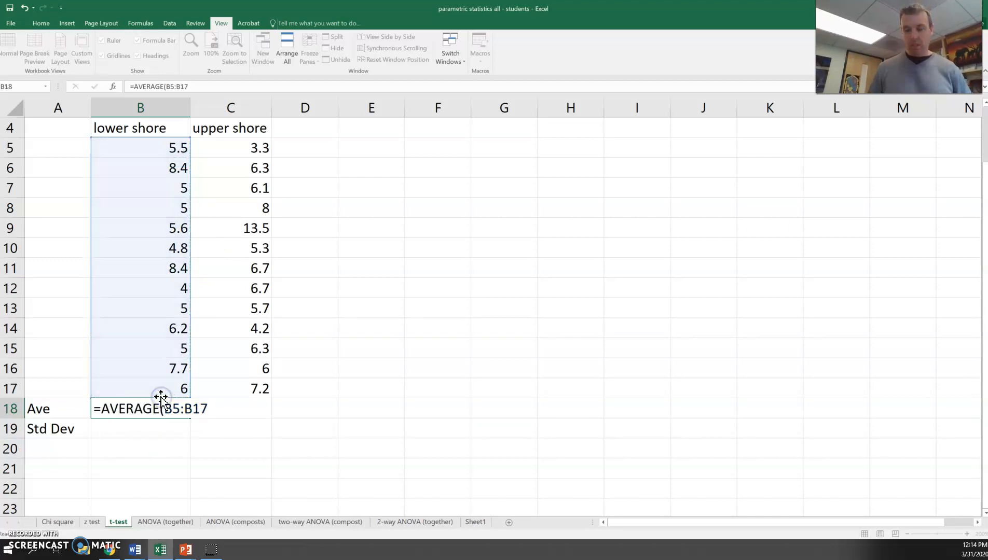
pyautogui.press('Return')
pyautogui.click(165, 409)
pyautogui.moveTo(189, 418); pyautogui.dragTo(260, 410)
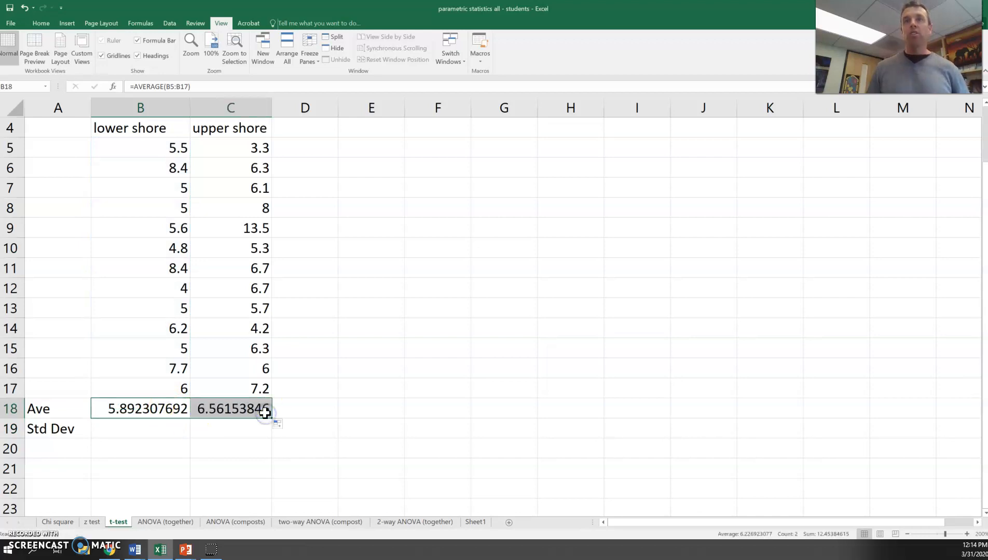
# Calculate the lower shore sample standard deviation in B19 with =STDEV.S(B5:B17) and fill the formula across to C19
pyautogui.click(155, 430)
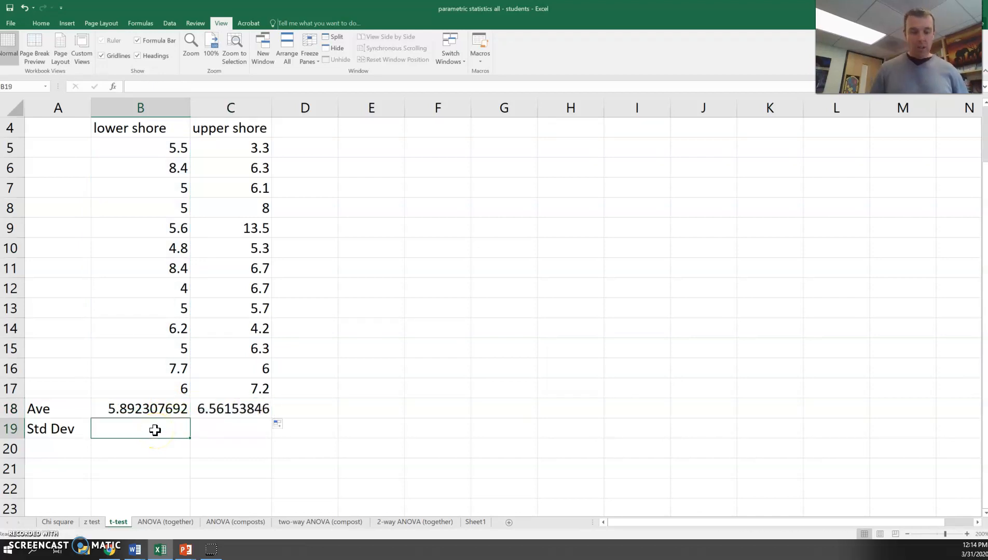
pyautogui.write('Std')
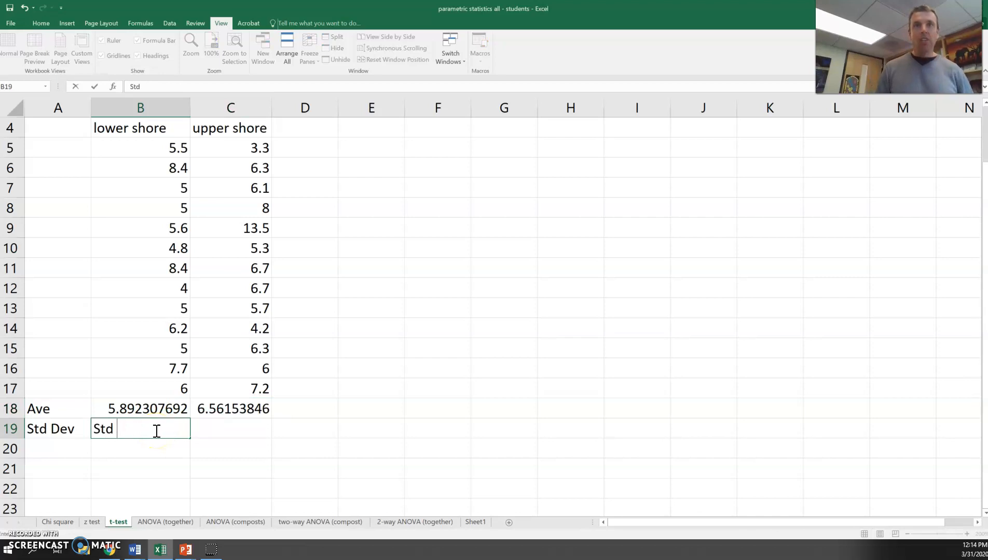
pyautogui.write('=std')
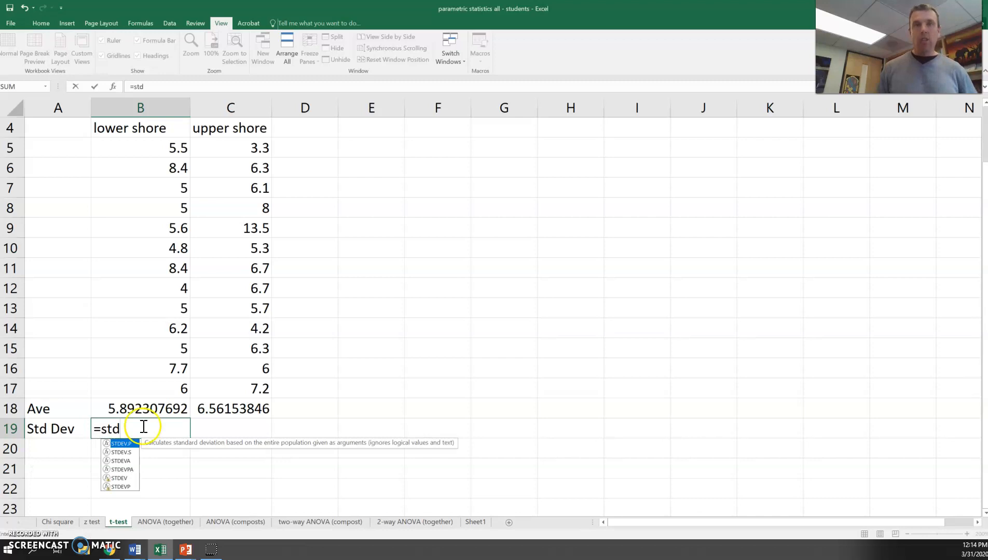
pyautogui.doubleClick(120, 452)
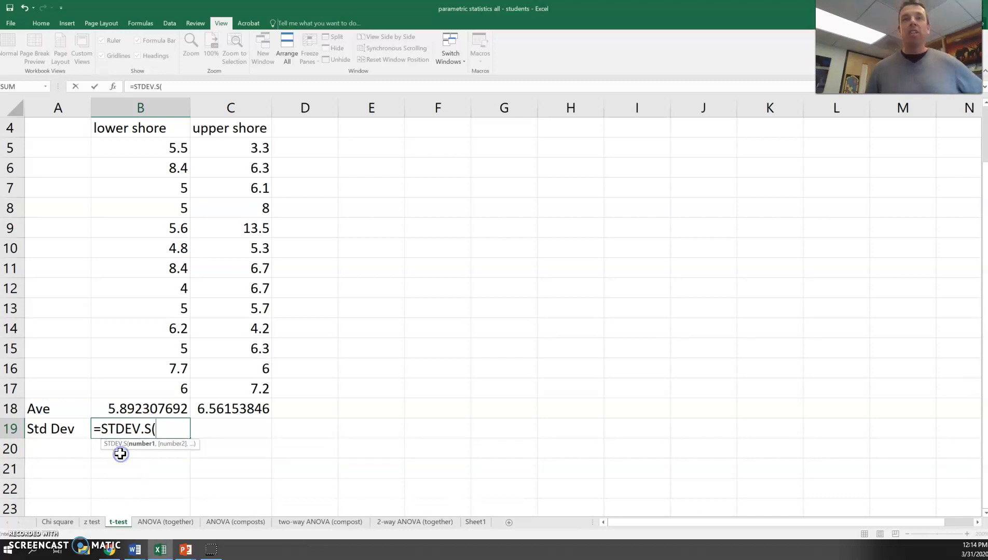
pyautogui.moveTo(166, 150); pyautogui.dragTo(159, 382)
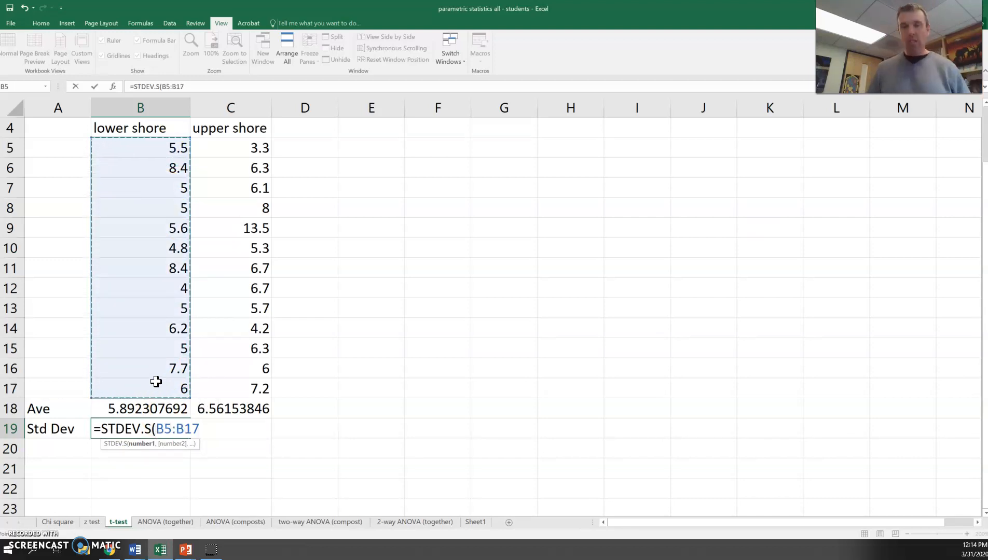
pyautogui.press('Return')
pyautogui.click(186, 429)
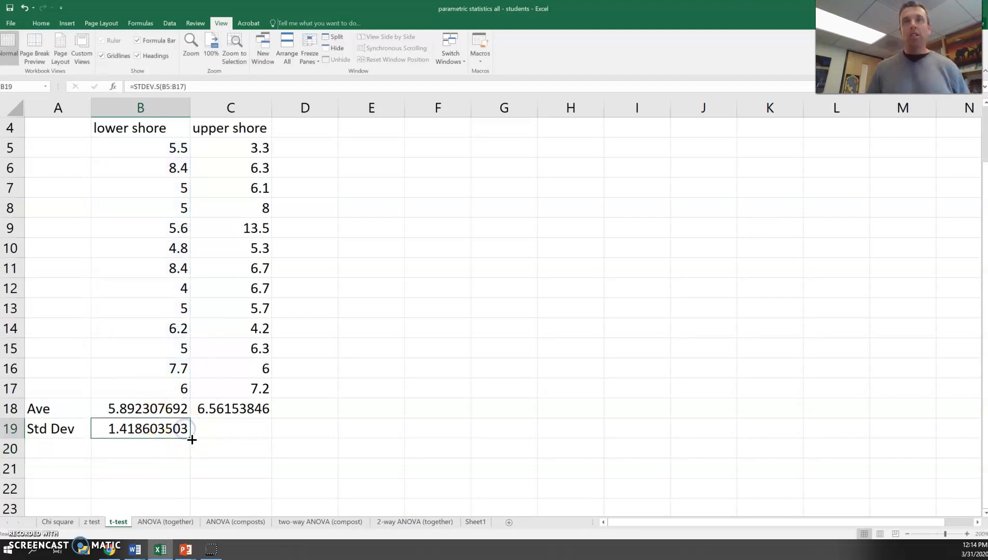
pyautogui.moveTo(191, 437); pyautogui.dragTo(265, 429)
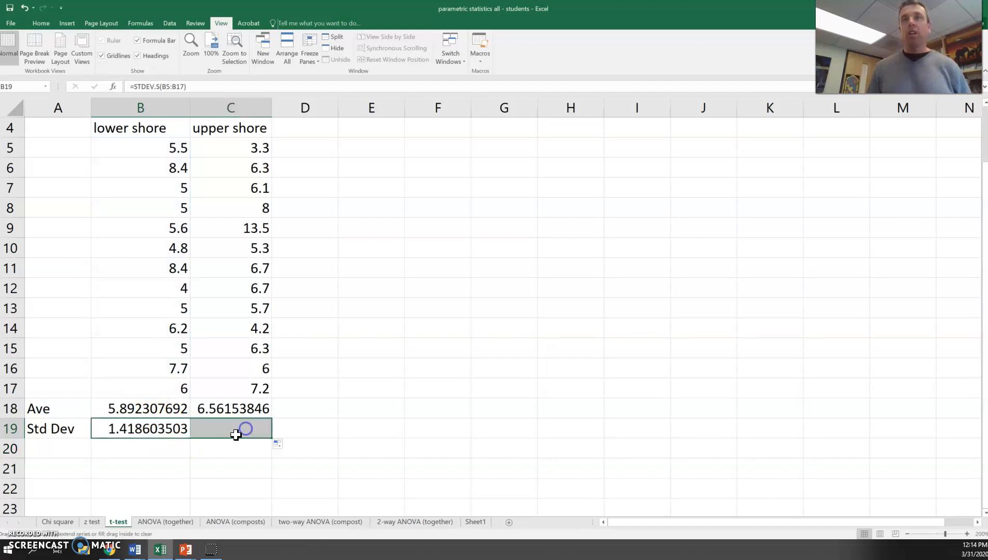
# Reduce the averages and standard deviations in B18:C19 to two decimal places
pyautogui.moveTo(143, 408); pyautogui.dragTo(214, 428)
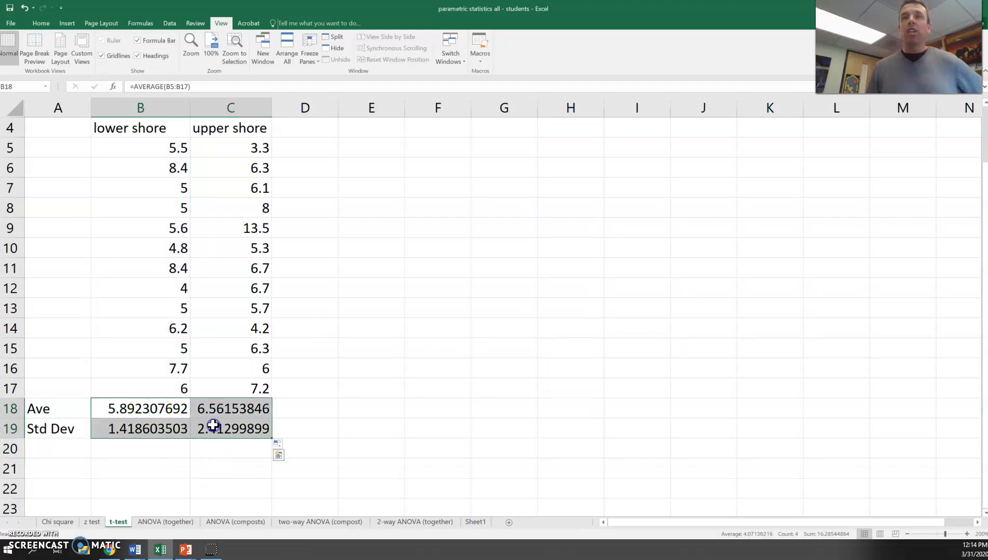
pyautogui.click(169, 23)
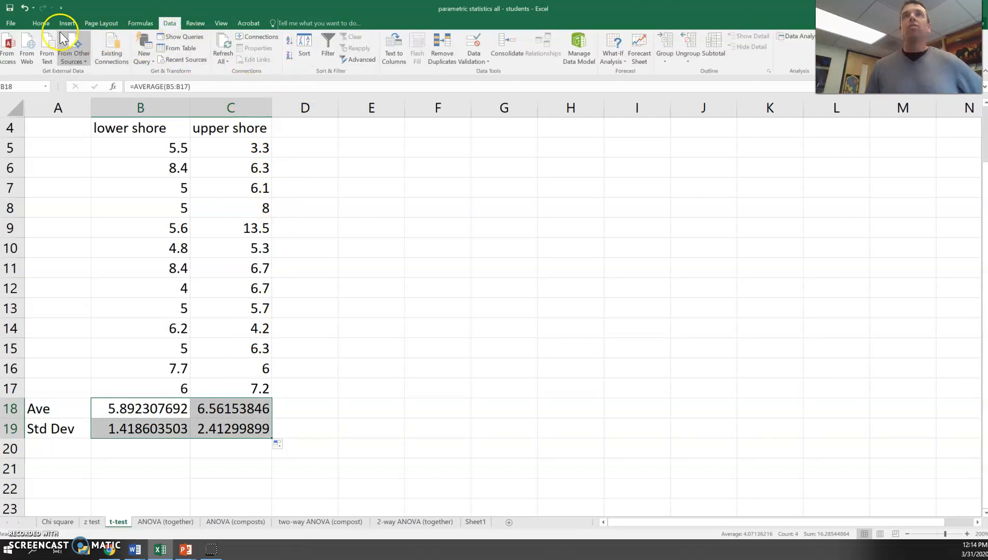
pyautogui.click(34, 22)
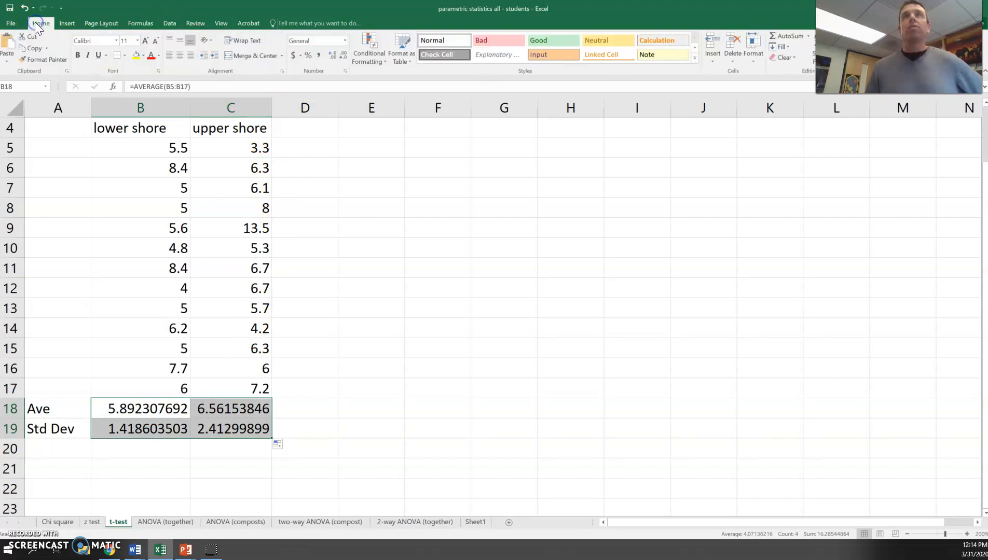
pyautogui.click(343, 56)
pyautogui.click(343, 56)
pyautogui.click(342, 56)
pyautogui.click(342, 56)
pyautogui.click(342, 55)
pyautogui.click(342, 55)
pyautogui.click(342, 55)
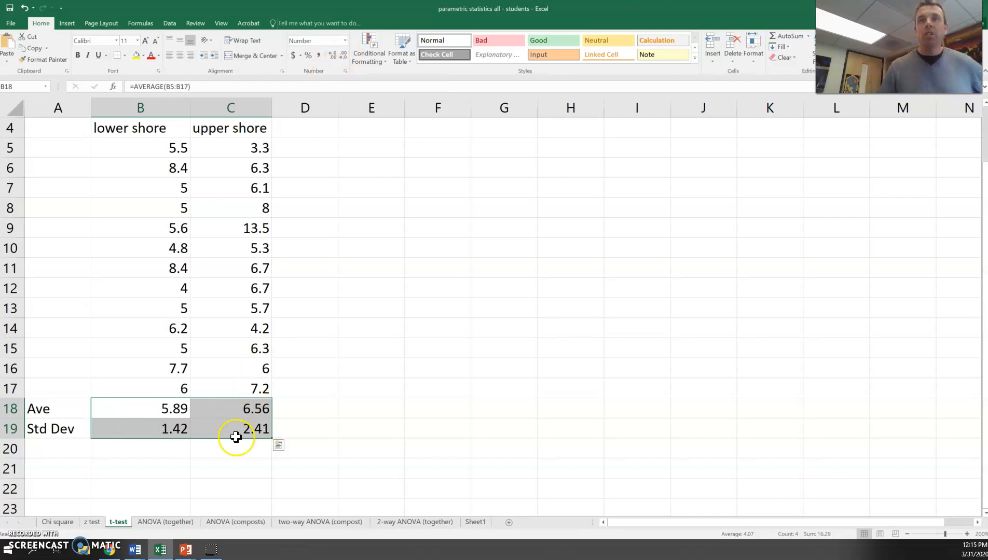
pyautogui.click(213, 483)
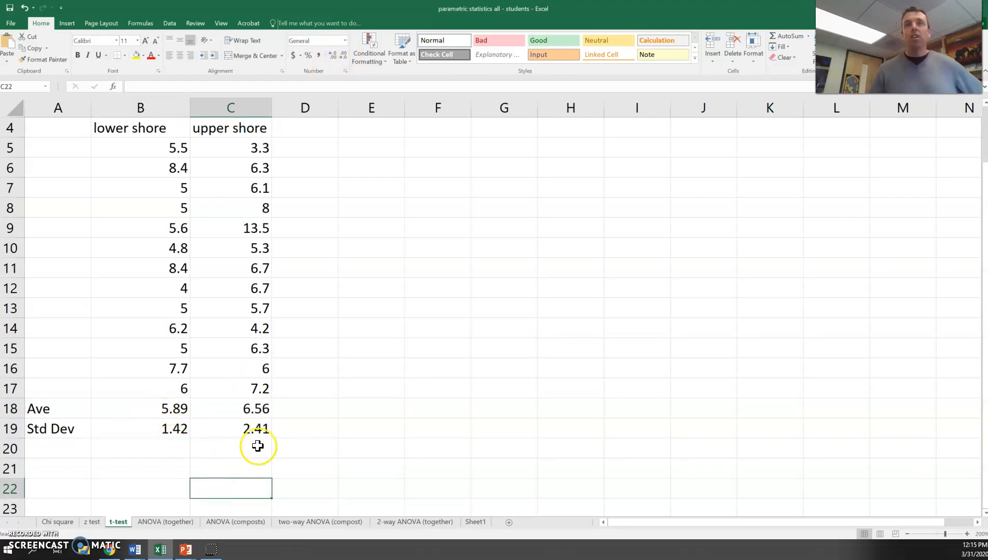
# Start a TTEST formula in E9 with lower shore B5:B17 as the first array and upper shore C5:C17 as the second
pyautogui.click(319, 228)
pyautogui.click(361, 226)
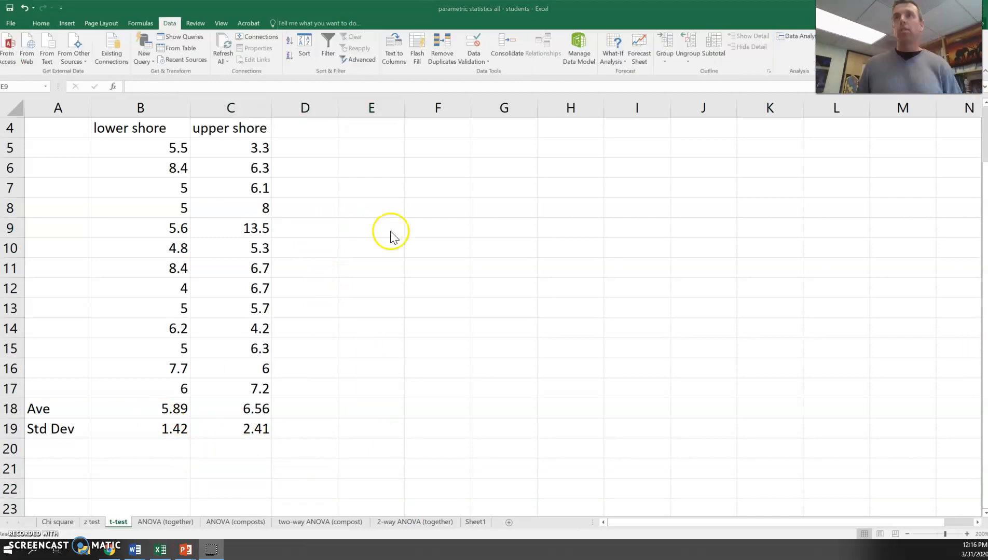
pyautogui.click(391, 230)
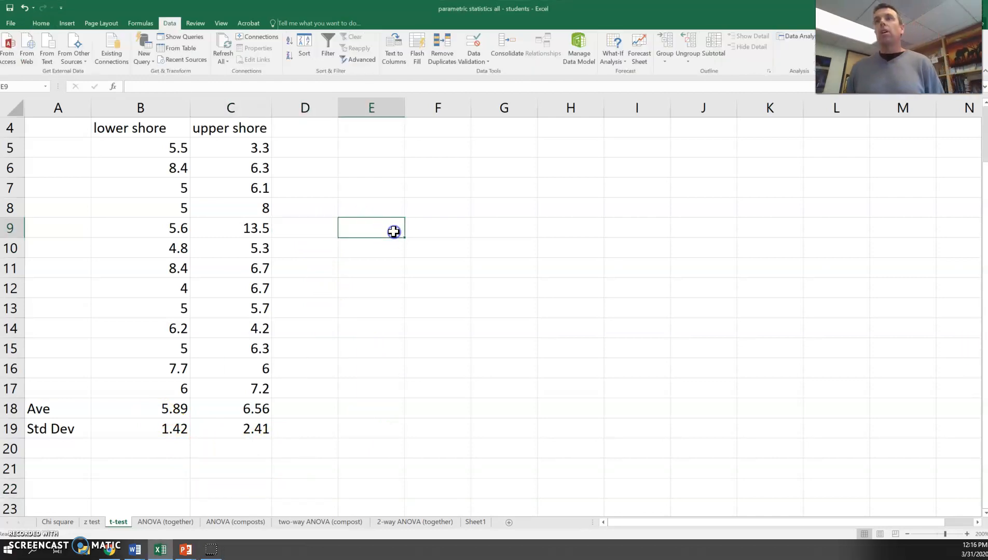
pyautogui.write('=tt')
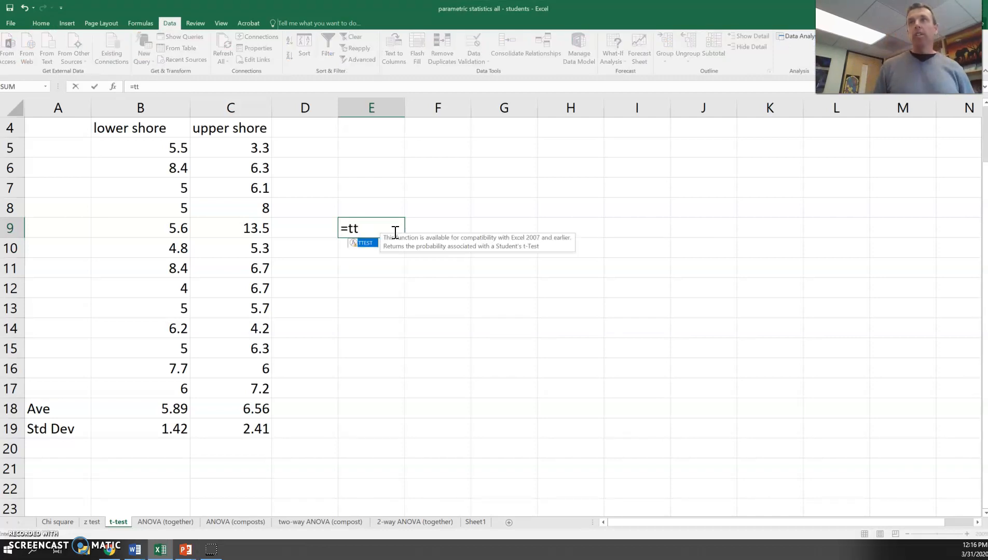
pyautogui.doubleClick(364, 244)
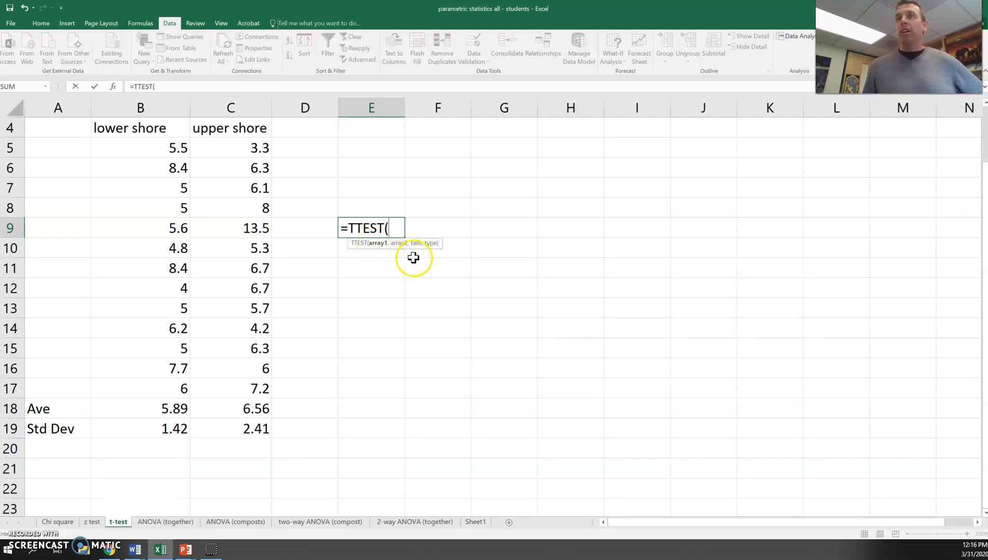
pyautogui.moveTo(177, 148); pyautogui.dragTo(180, 386)
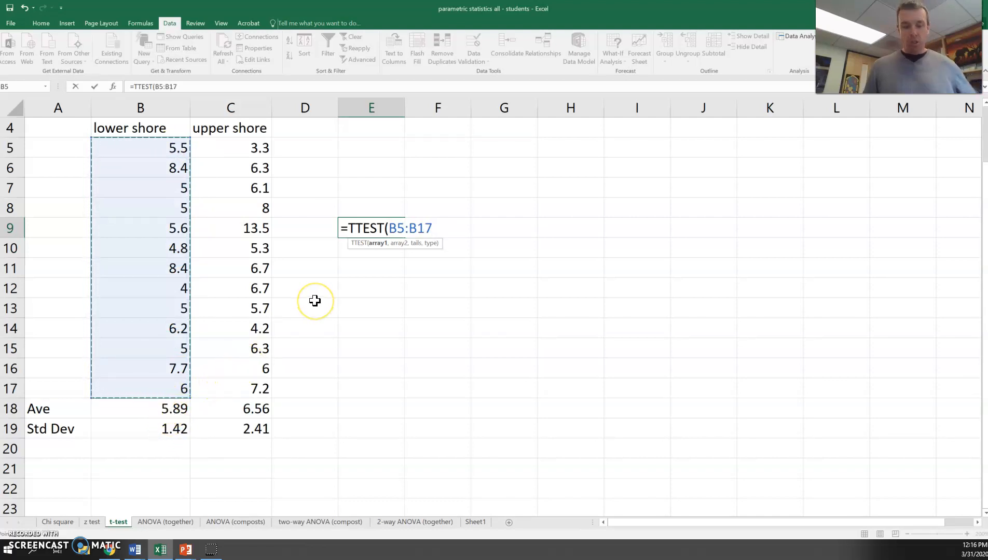
pyautogui.write(',')
pyautogui.moveTo(257, 150); pyautogui.dragTo(233, 383)
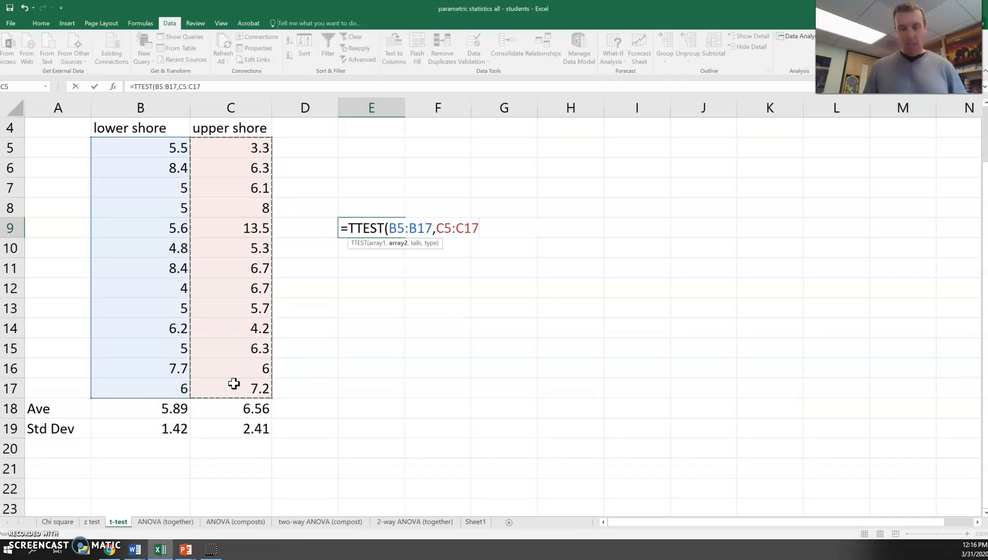
# Complete the TTEST formula in E9 with 2 tails and type 3, a two-sample test with unequal variance
pyautogui.write(',')
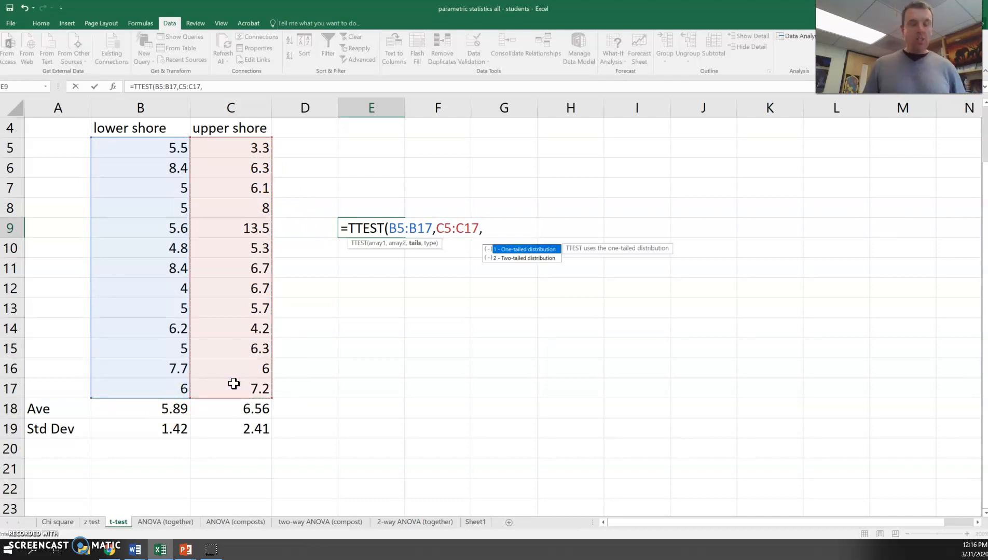
pyautogui.write('2')
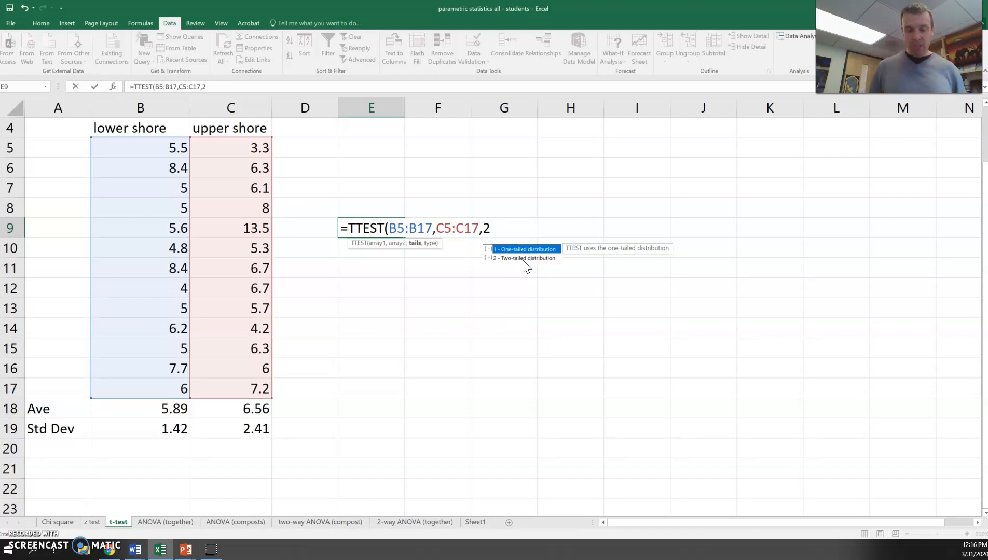
pyautogui.write(',')
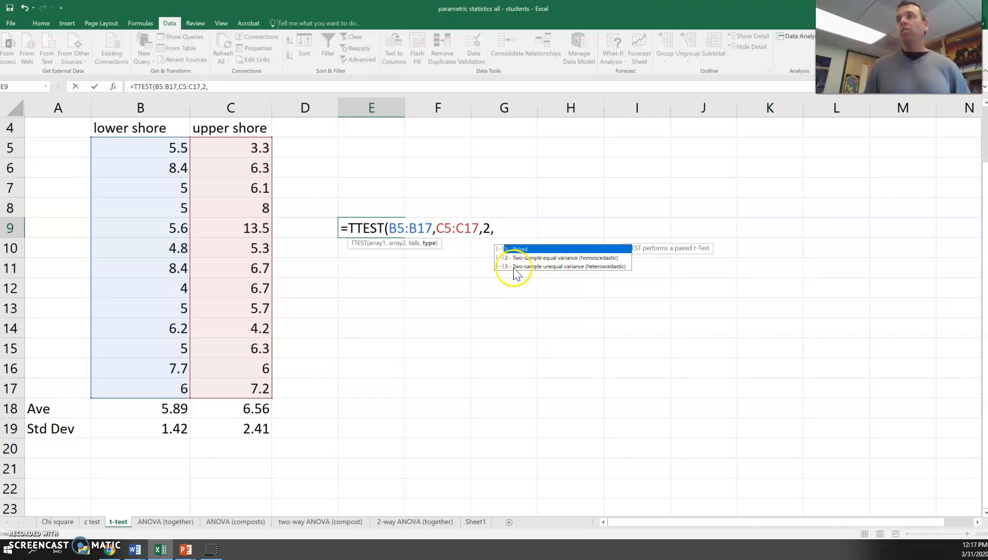
pyautogui.write('3')
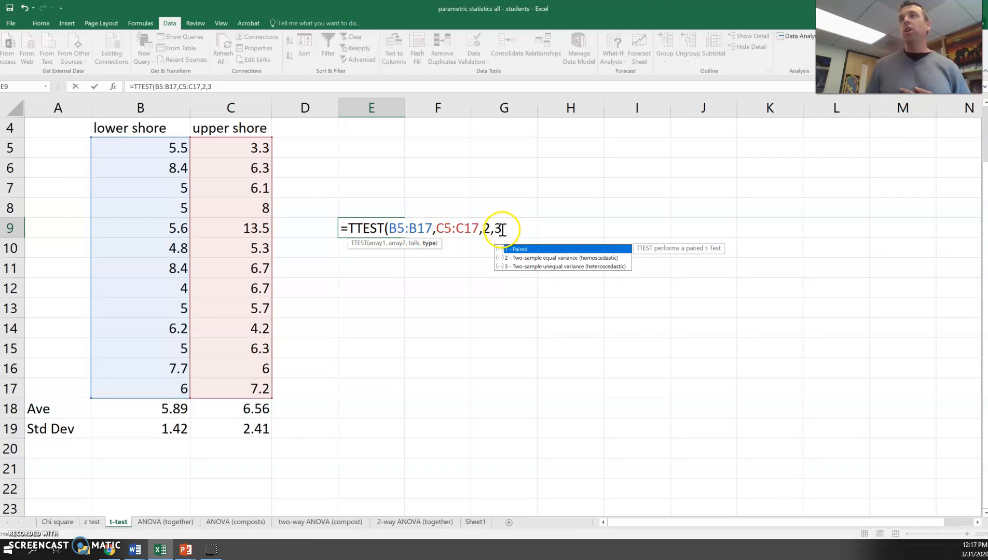
pyautogui.write(')')
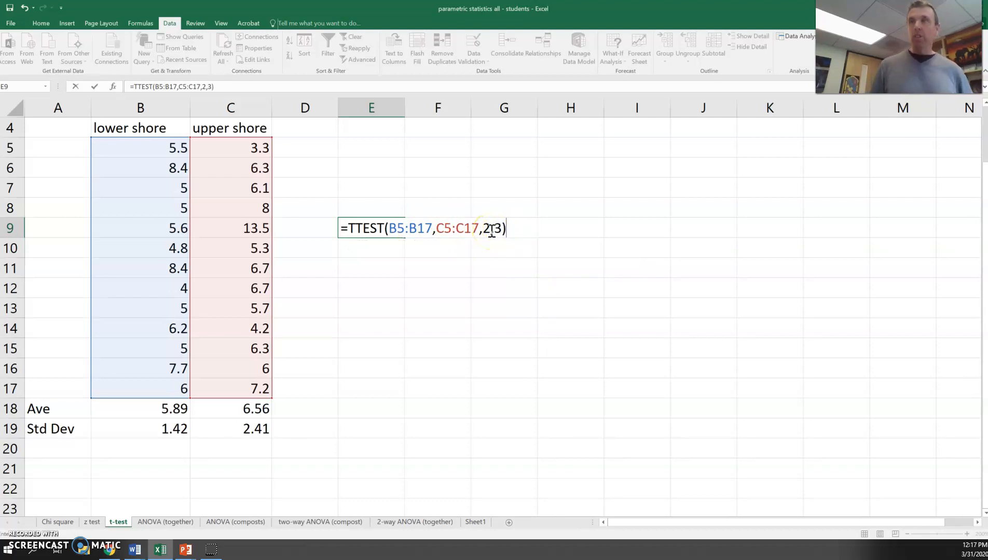
pyautogui.press('Return')
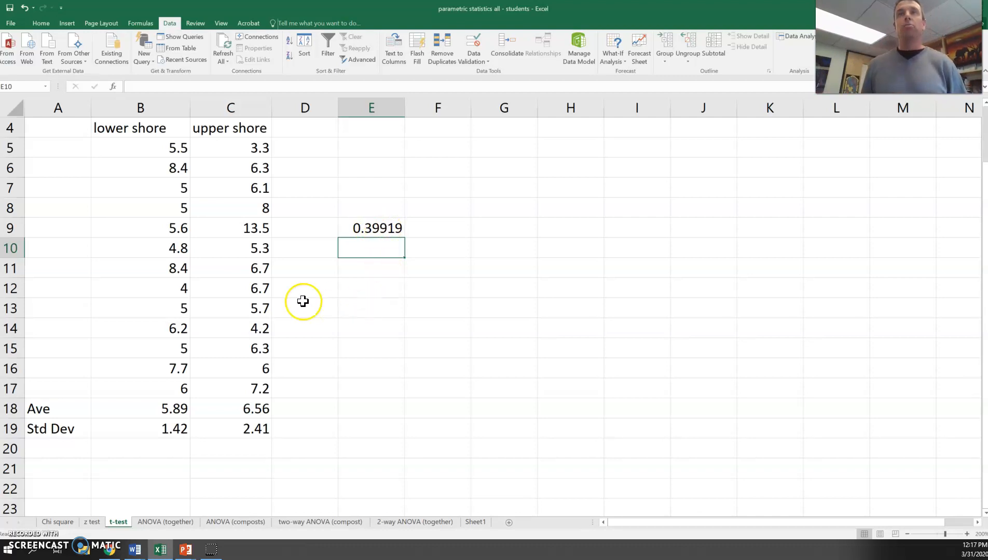
# Review the lower and upper shore data with their averages and standard deviations, and select the t-test result in E9
pyautogui.scroll(1, 306, 296)
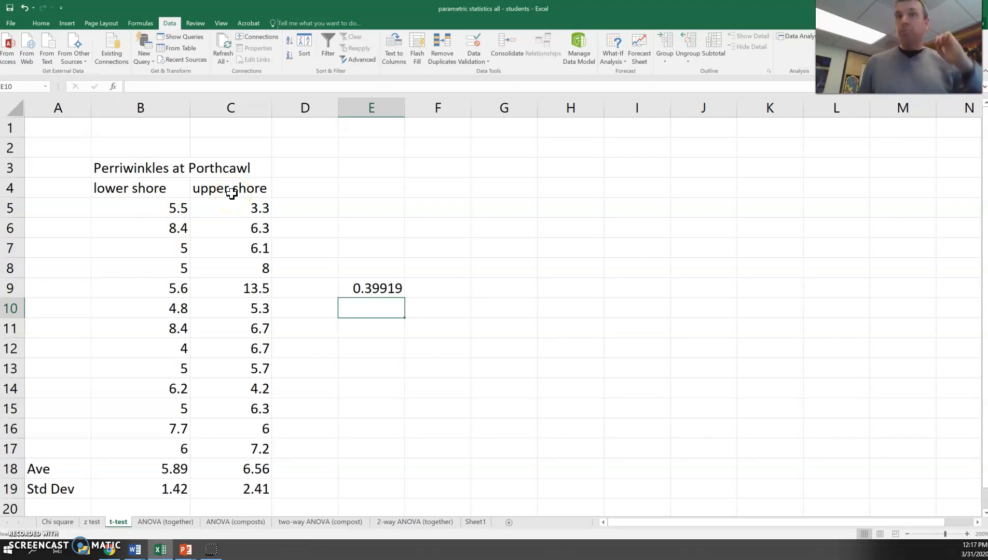
pyautogui.scroll(-1, 231, 193)
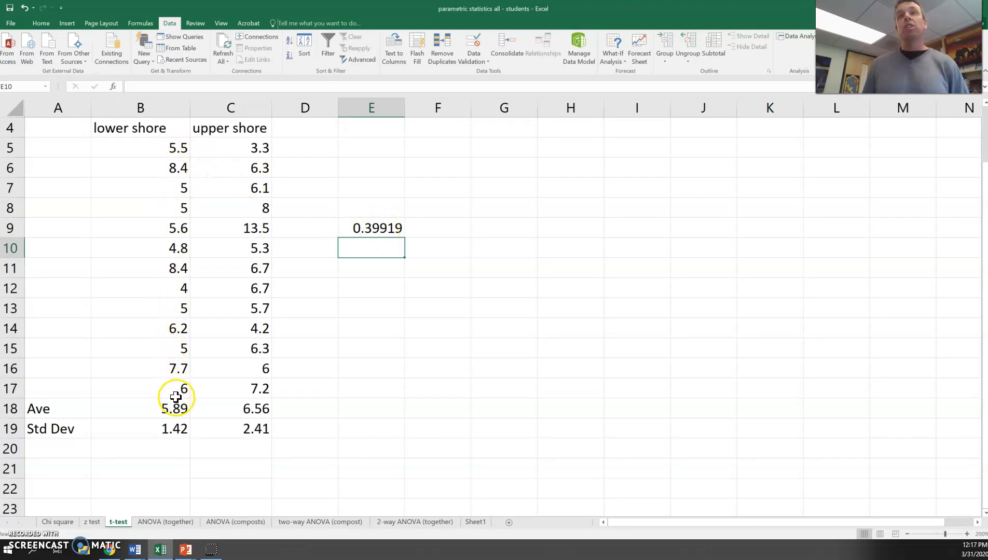
pyautogui.scroll(1, 152, 258)
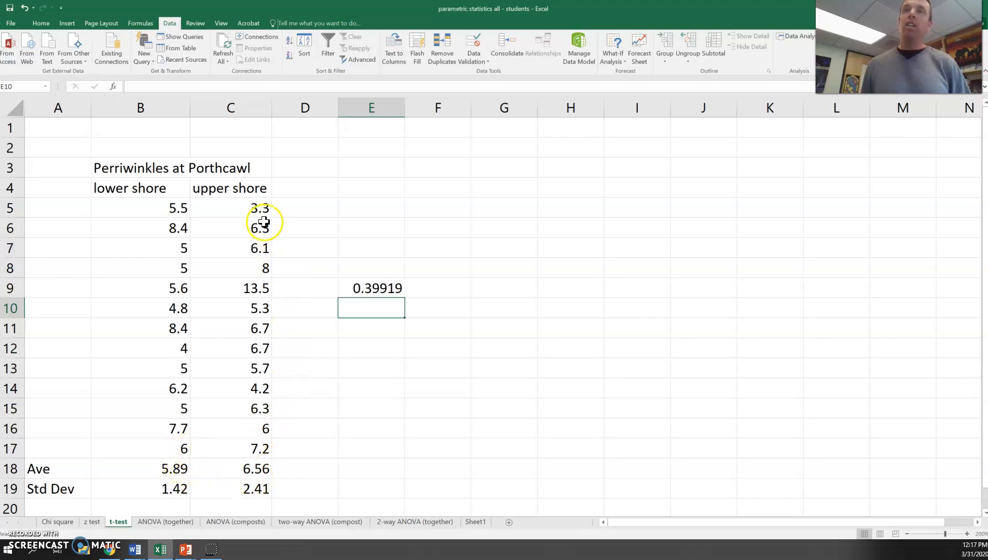
pyautogui.click(363, 289)
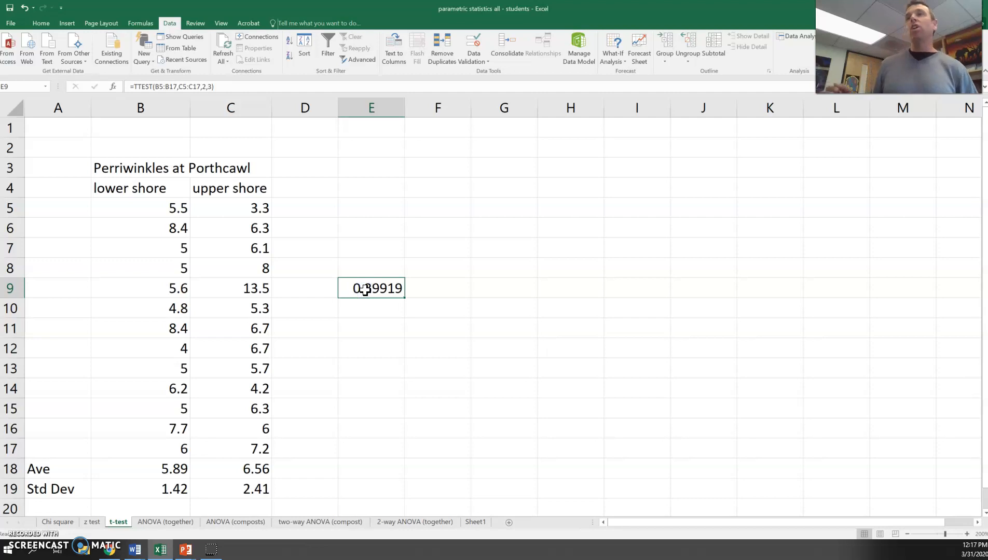